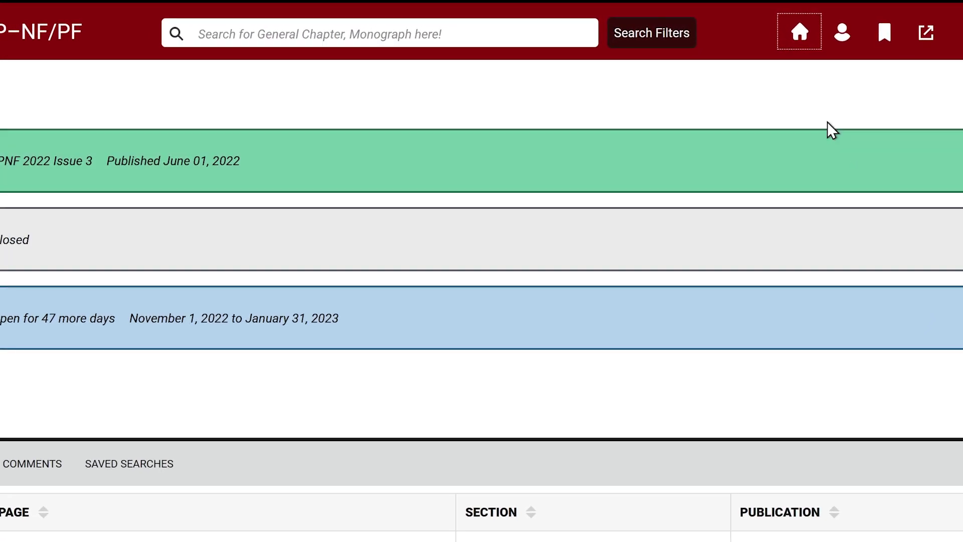
# Bring up the Search Filters panel from the search box on the home page.
pyautogui.click(690, 36)
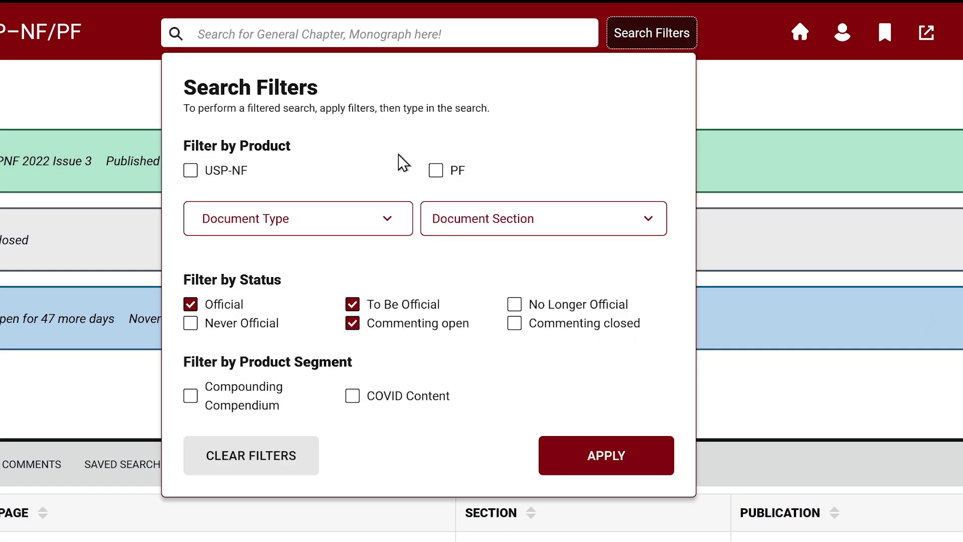
# Apply an Official-only status filter by excluding To Be Official and Commenting open documents.
pyautogui.click(384, 221)
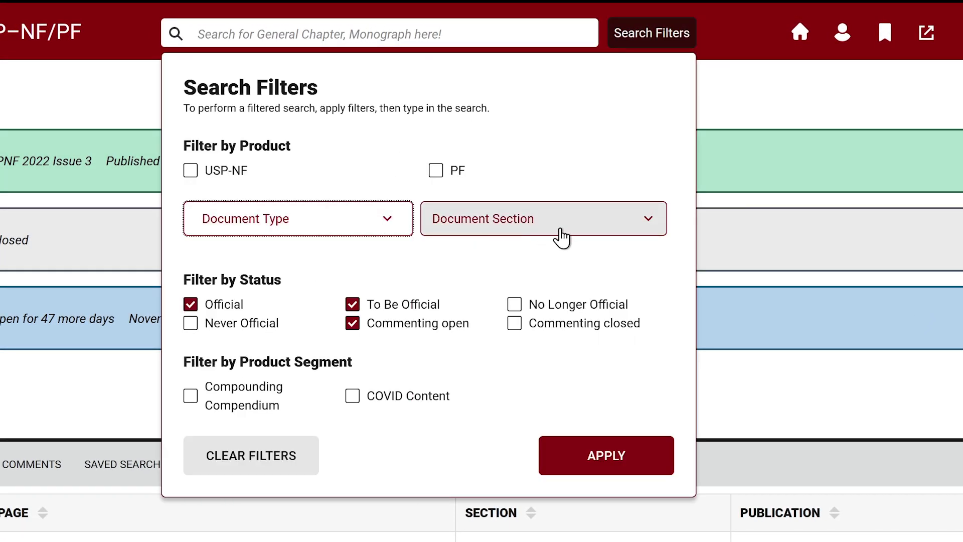
pyautogui.click(638, 227)
pyautogui.click(639, 226)
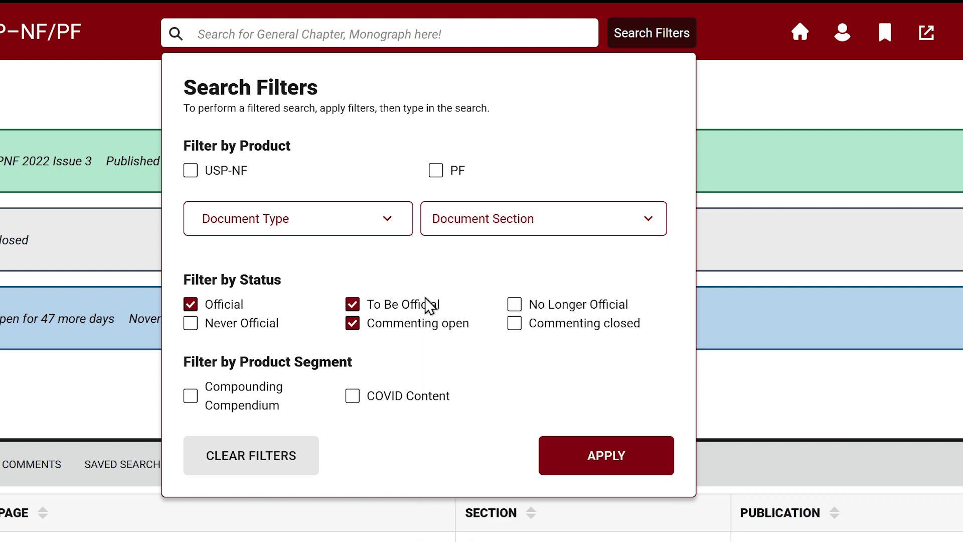
pyautogui.click(389, 324)
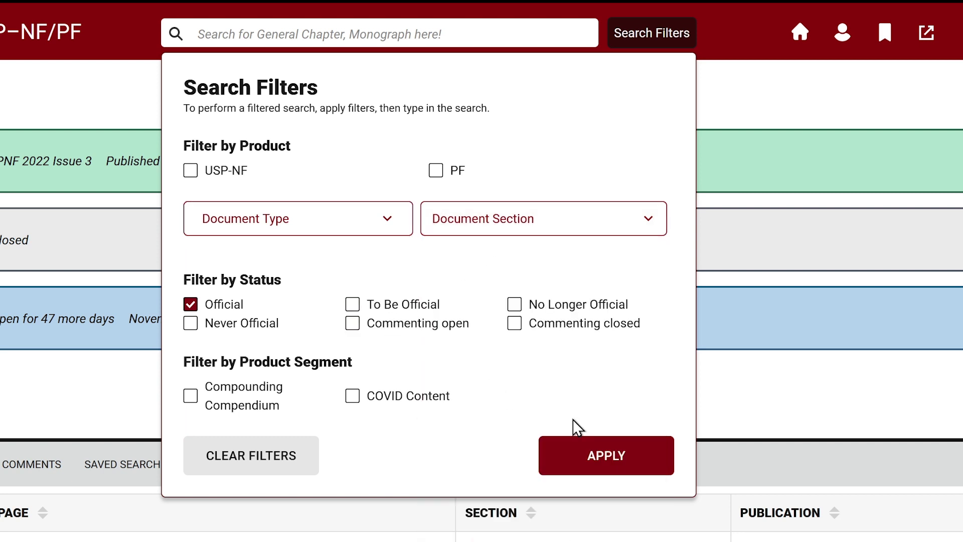
pyautogui.click(614, 455)
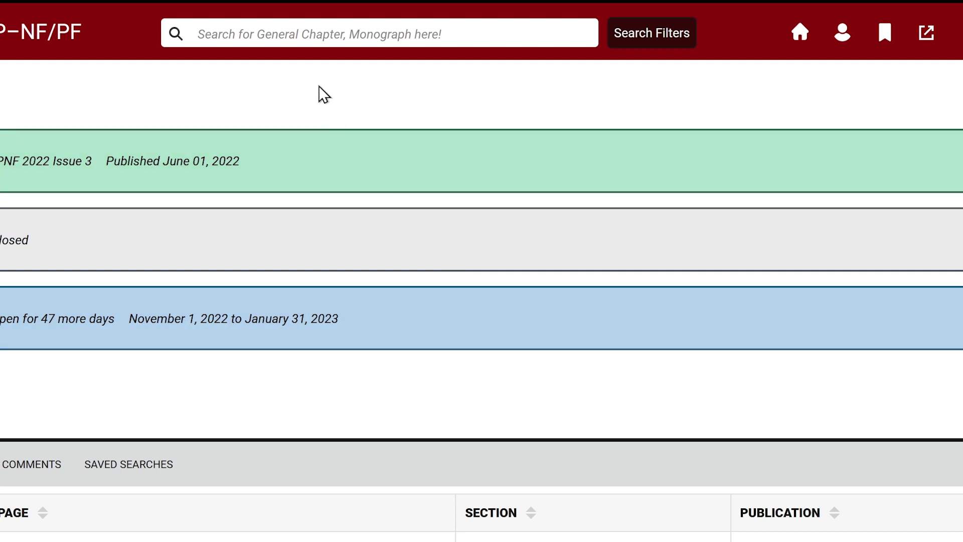
pyautogui.click(364, 37)
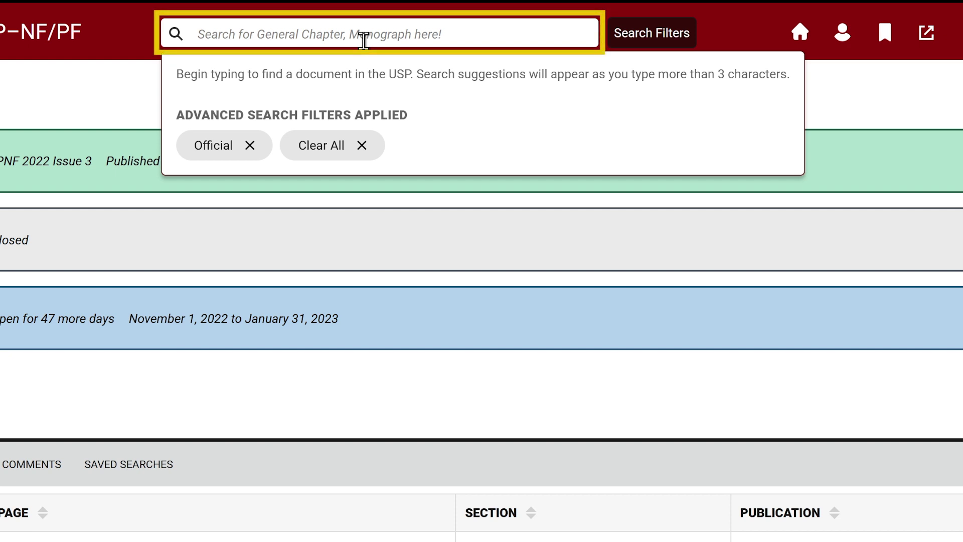
# Search for 'Sodium Chloride' to get its 1259 Official results.
pyautogui.write('So')
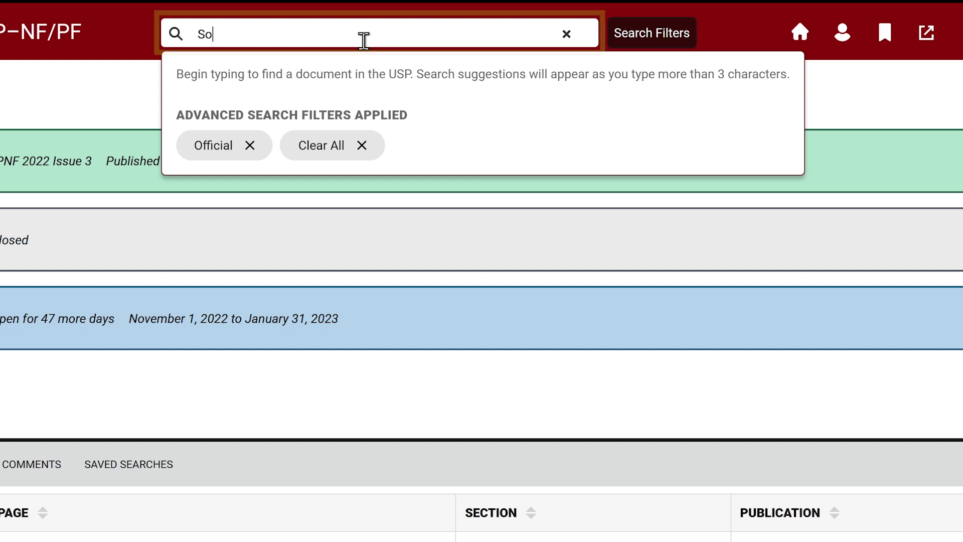
pyautogui.write('dium Ch')
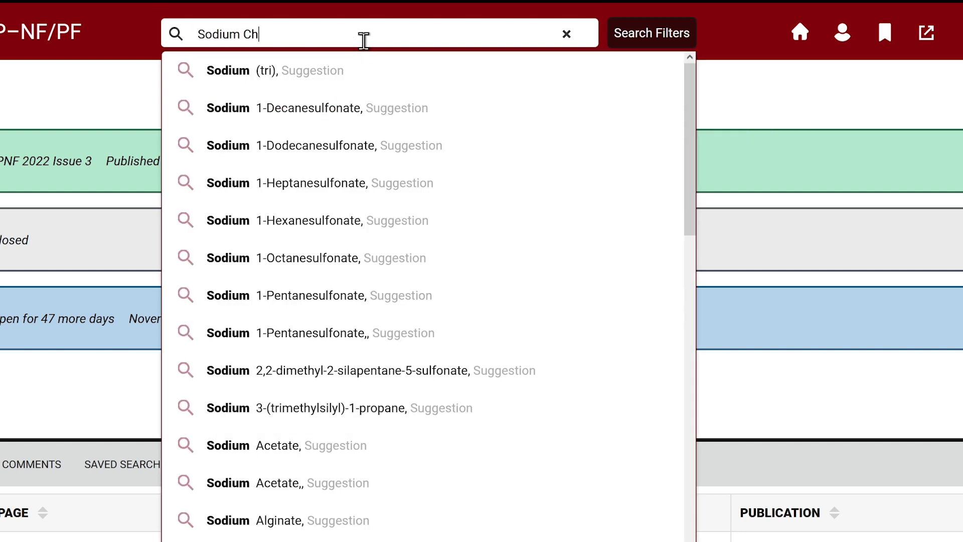
pyautogui.write('loride')
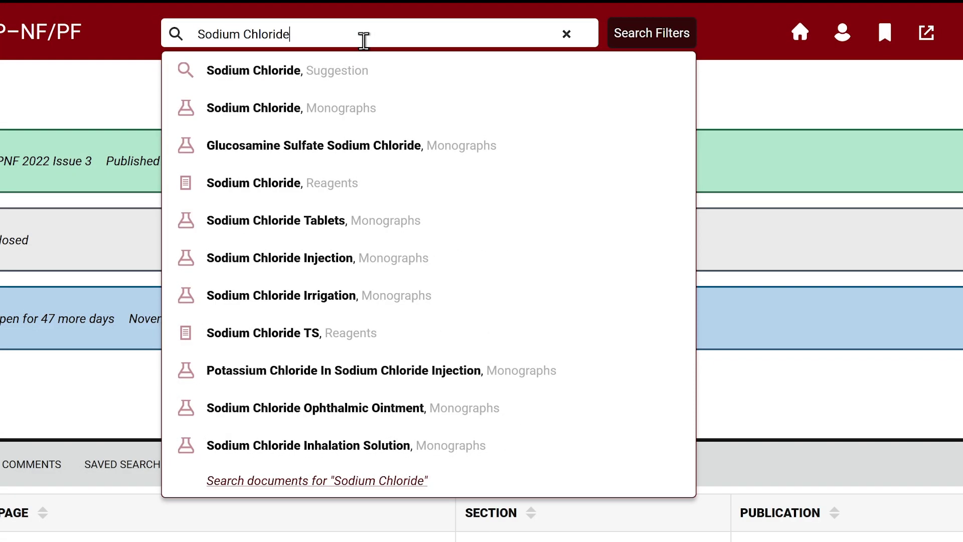
pyautogui.click(397, 73)
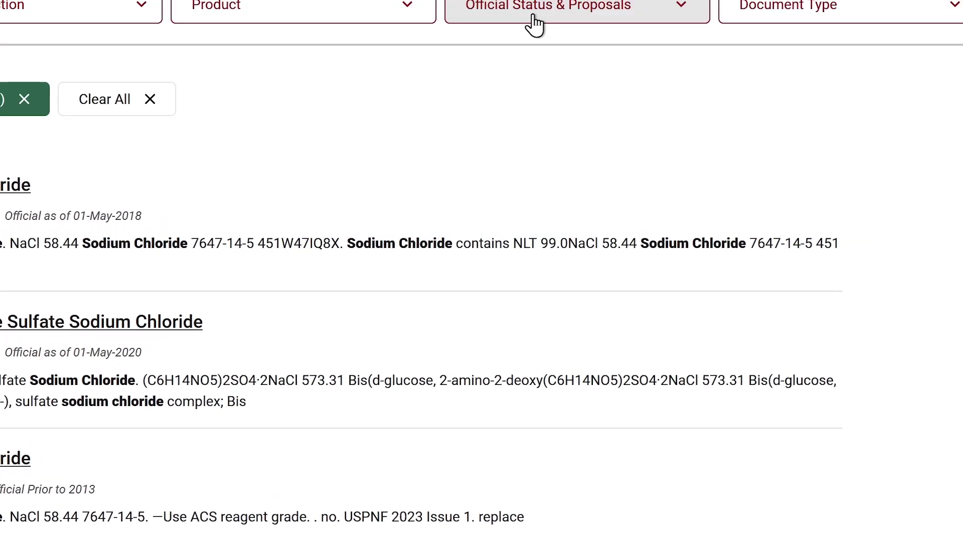
# Include all six statuses and restrict Sodium Chloride matches to titles, leaving 51 results.
pyautogui.click(531, 23)
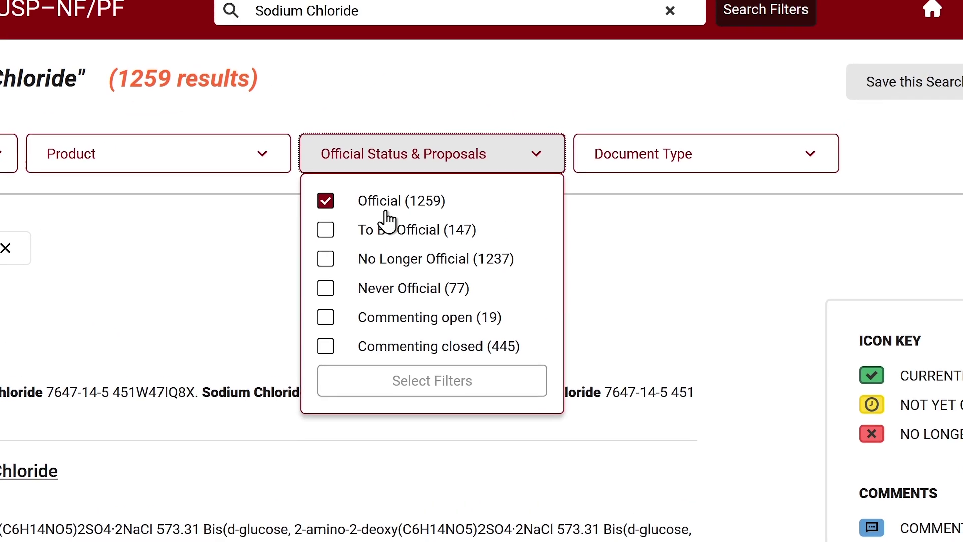
pyautogui.click(384, 229)
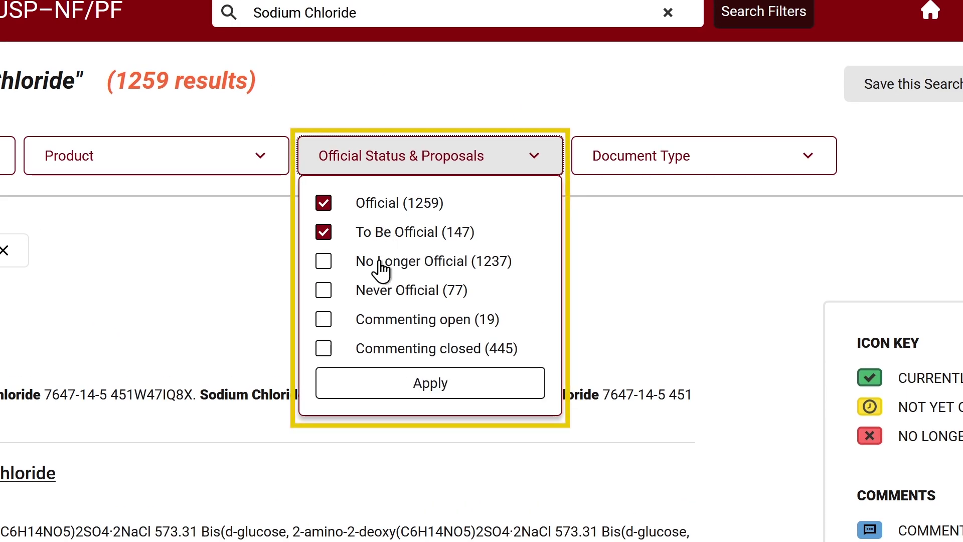
pyautogui.click(381, 259)
pyautogui.click(381, 288)
pyautogui.click(384, 322)
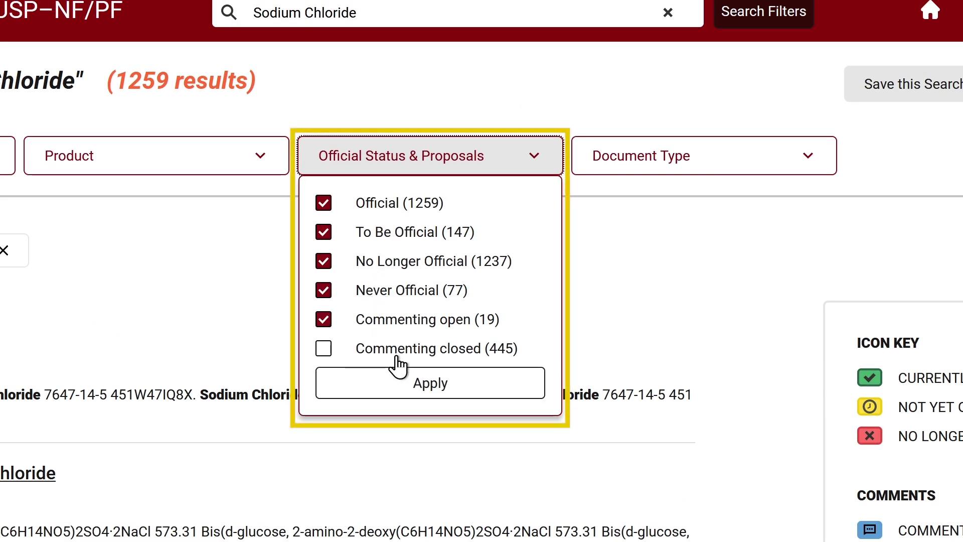
pyautogui.click(395, 351)
pyautogui.click(409, 387)
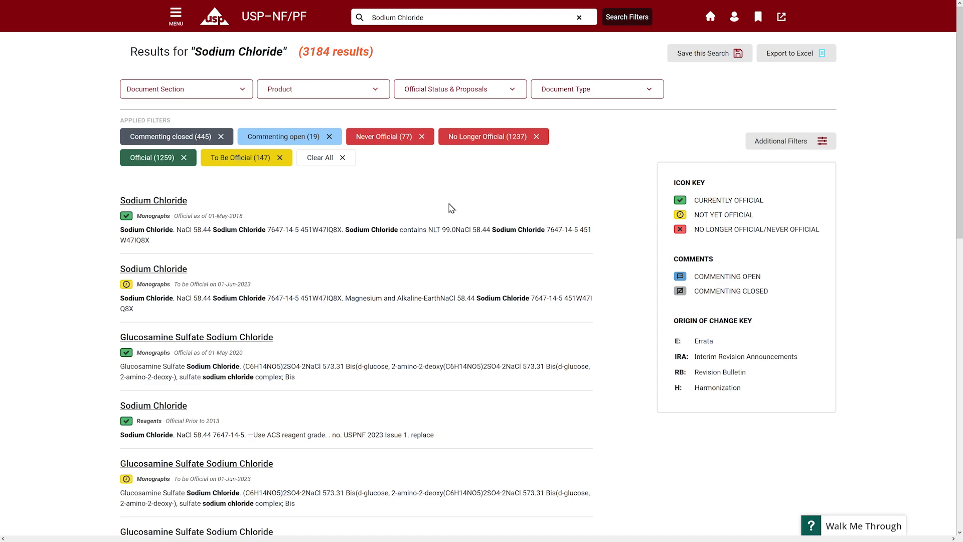
pyautogui.click(219, 92)
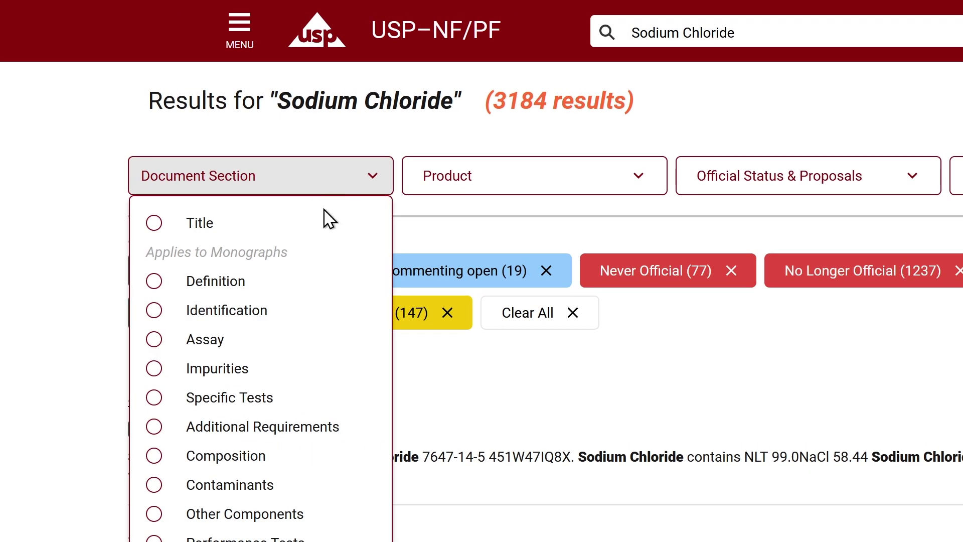
pyautogui.click(324, 215)
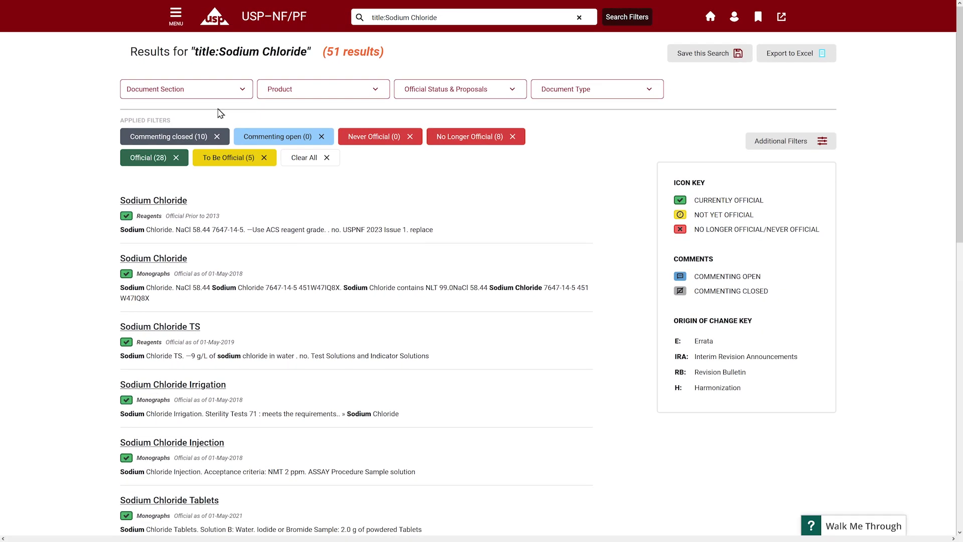
# Clear the Sodium Chloride search and status filters, then search 'Caffeine' by title (20 results).
pyautogui.click(580, 17)
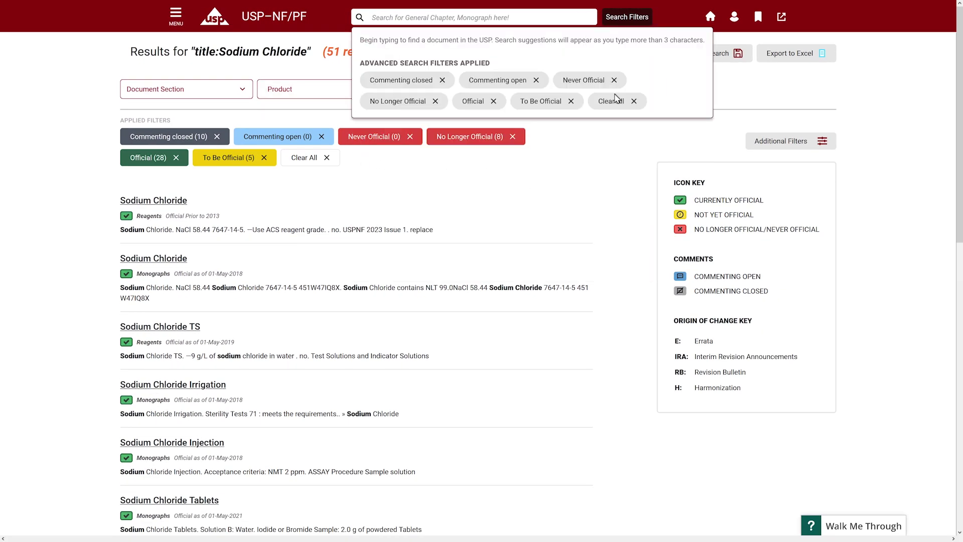
pyautogui.click(615, 99)
pyautogui.write('Ca')
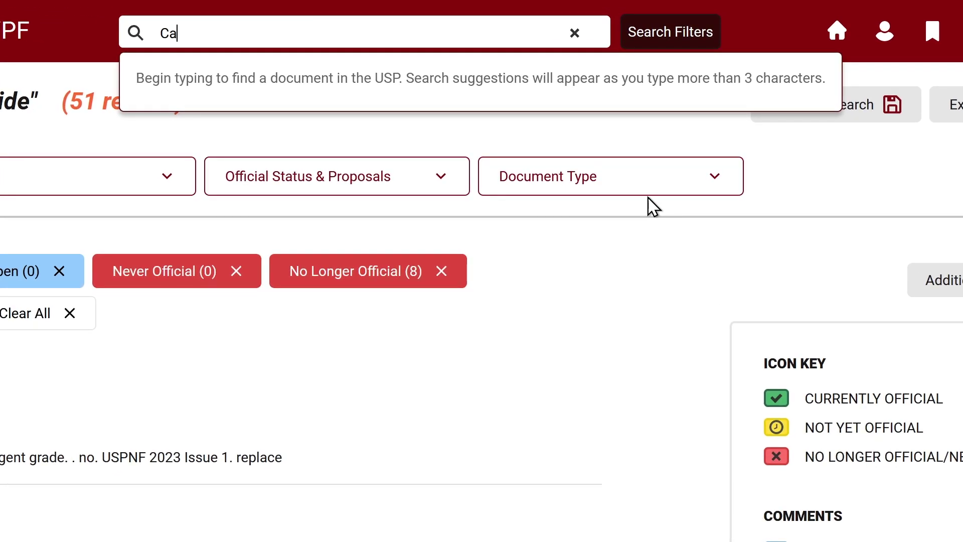
pyautogui.write('ffeine')
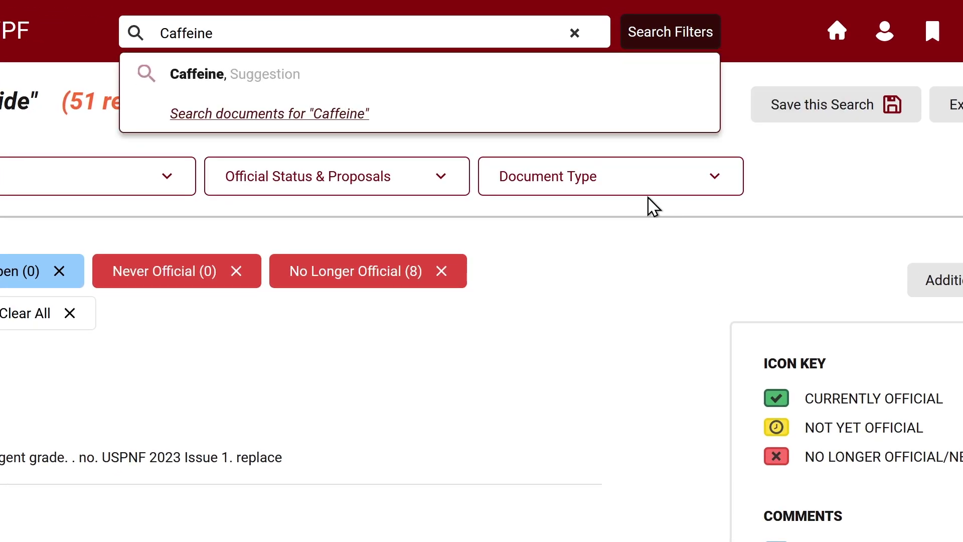
pyautogui.click(437, 90)
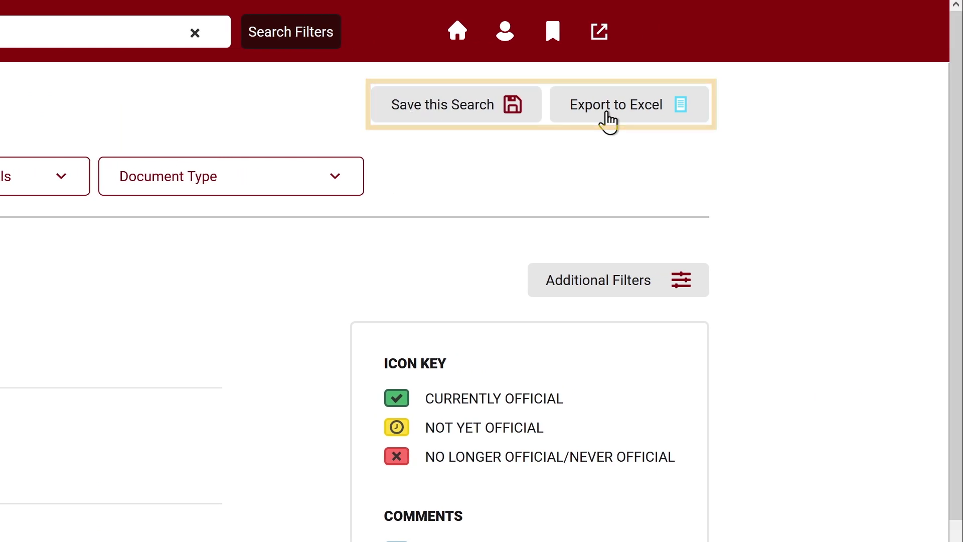
pyautogui.click(291, 130)
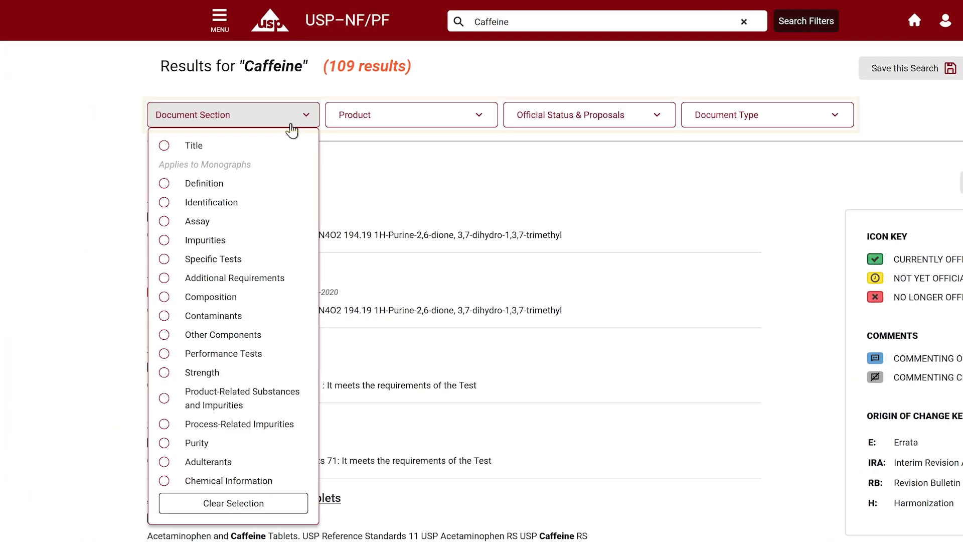
# Limit the Caffeine matches to titles and to the USP-NF product.
pyautogui.click(286, 146)
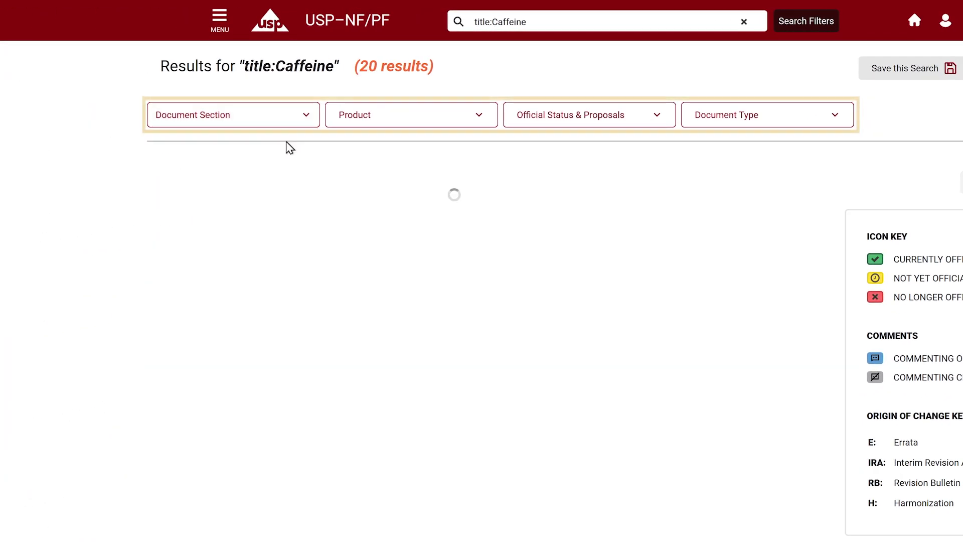
pyautogui.click(481, 115)
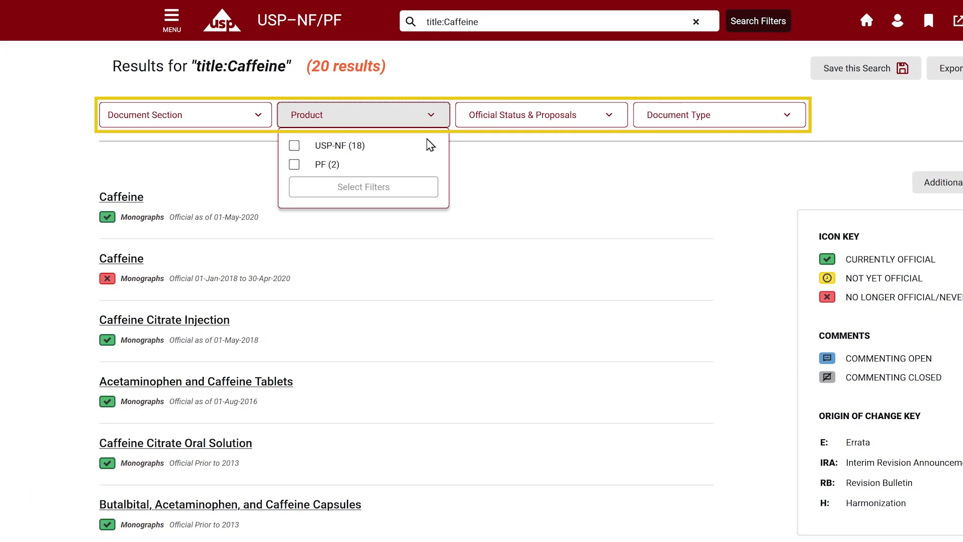
pyautogui.click(438, 147)
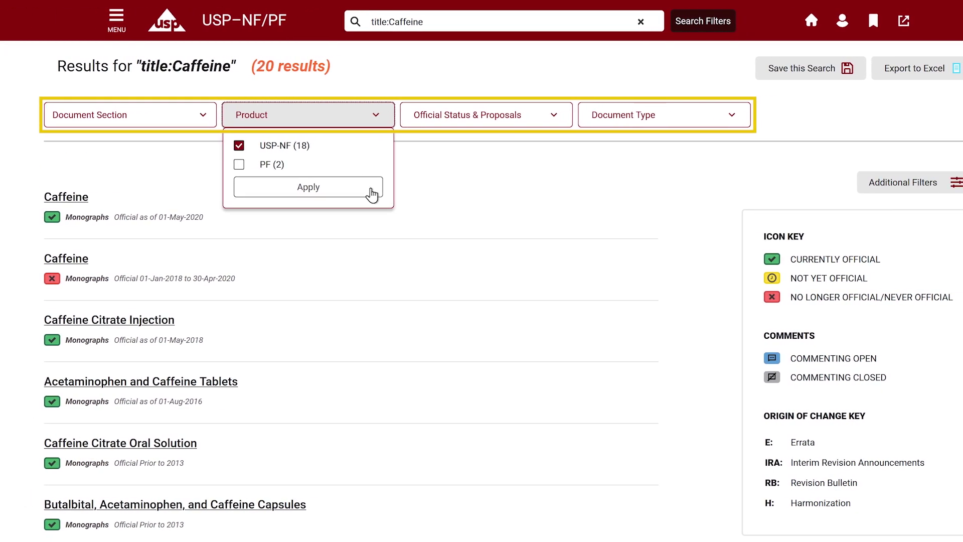
pyautogui.click(372, 191)
# Add Official and USP Monographs filters, then clear all filters to restore 109 results.
pyautogui.click(566, 119)
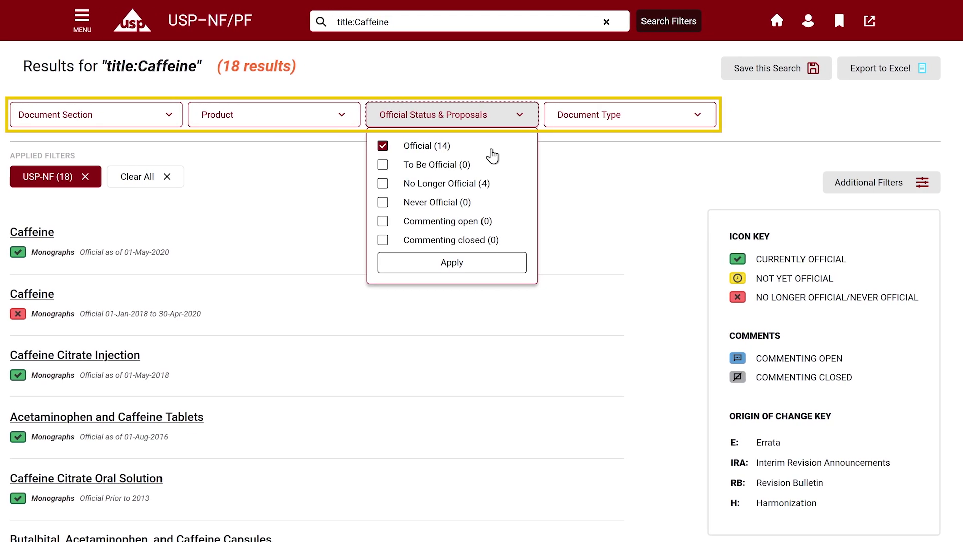
pyautogui.click(482, 263)
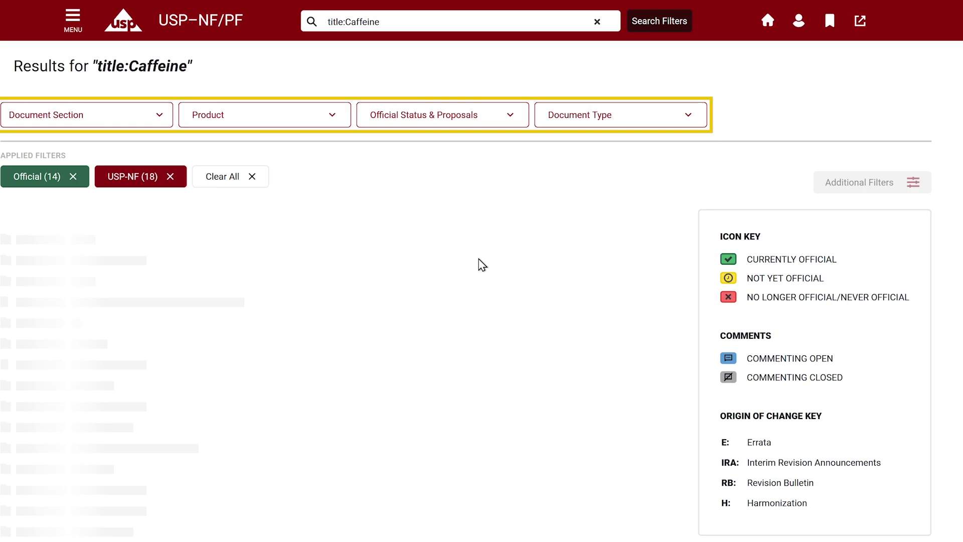
pyautogui.click(692, 124)
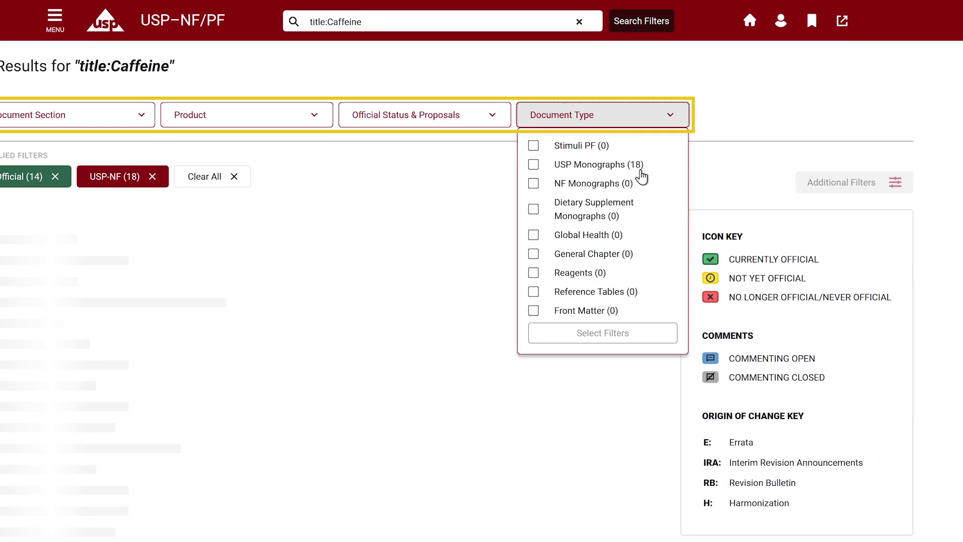
pyautogui.click(533, 165)
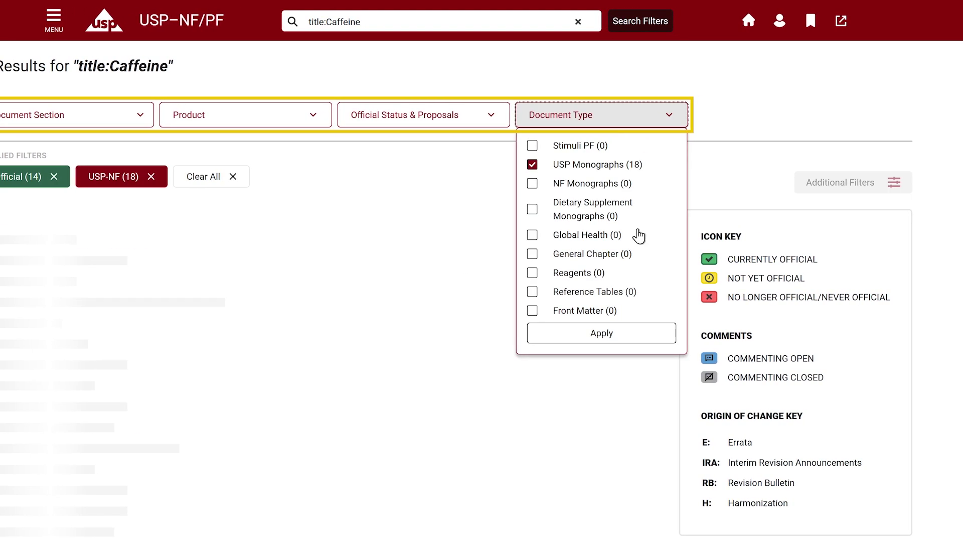
pyautogui.click(639, 333)
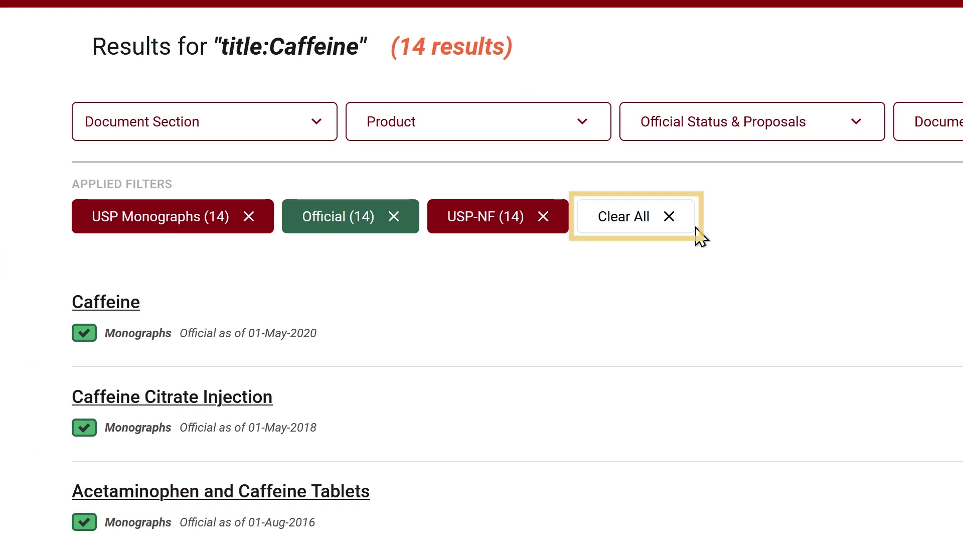
pyautogui.click(674, 217)
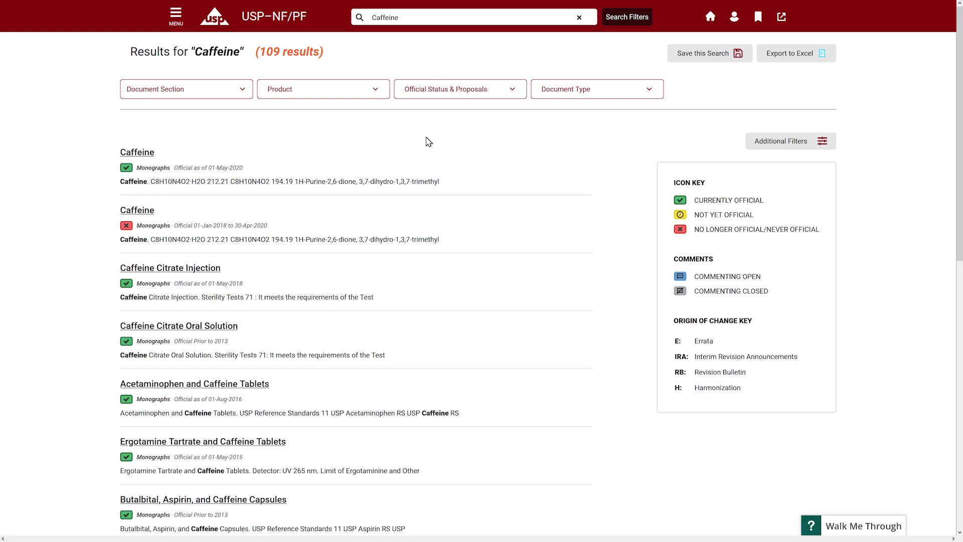
pyautogui.click(780, 140)
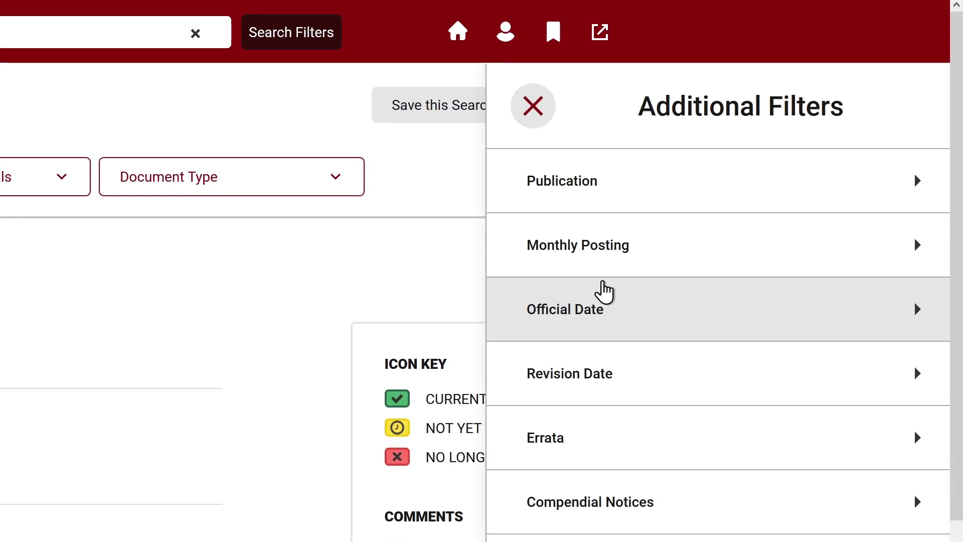
pyautogui.click(604, 292)
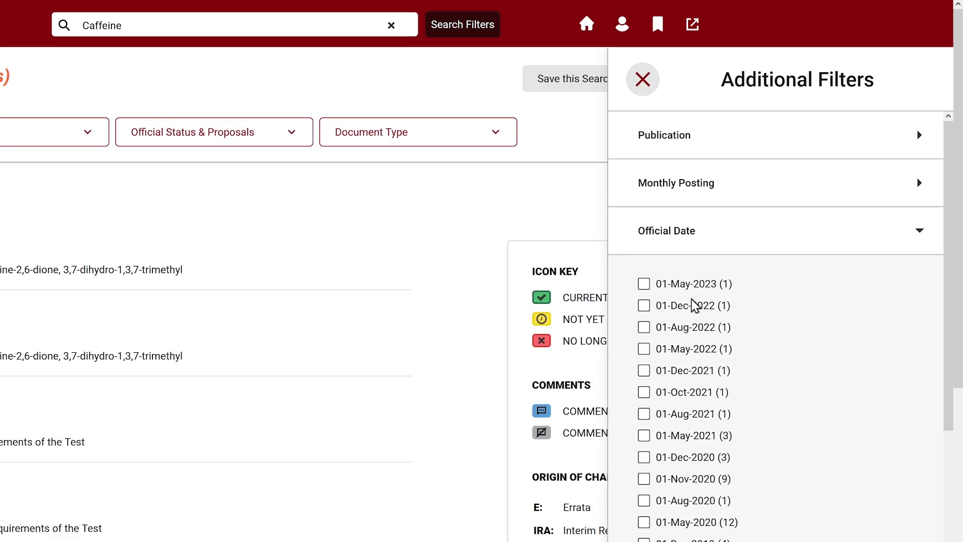
pyautogui.click(693, 304)
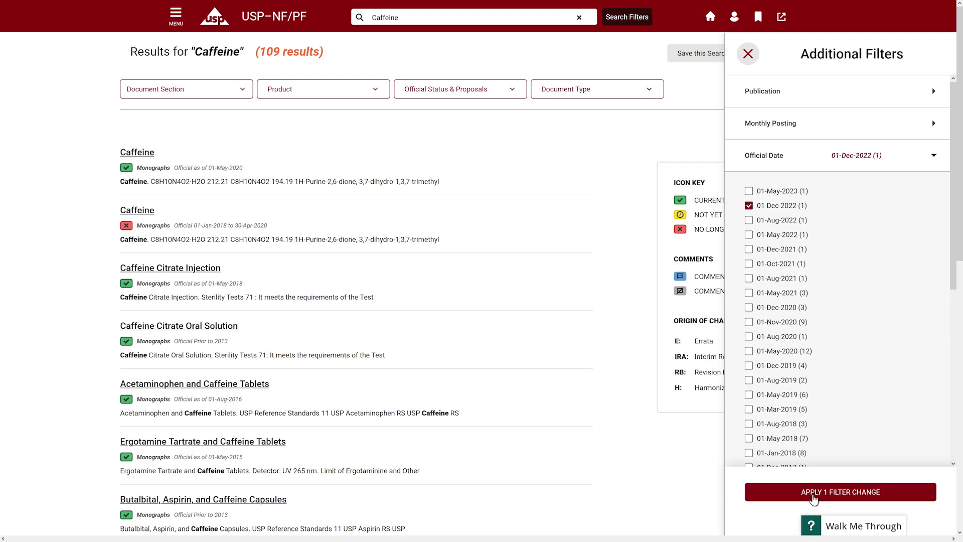
pyautogui.click(813, 493)
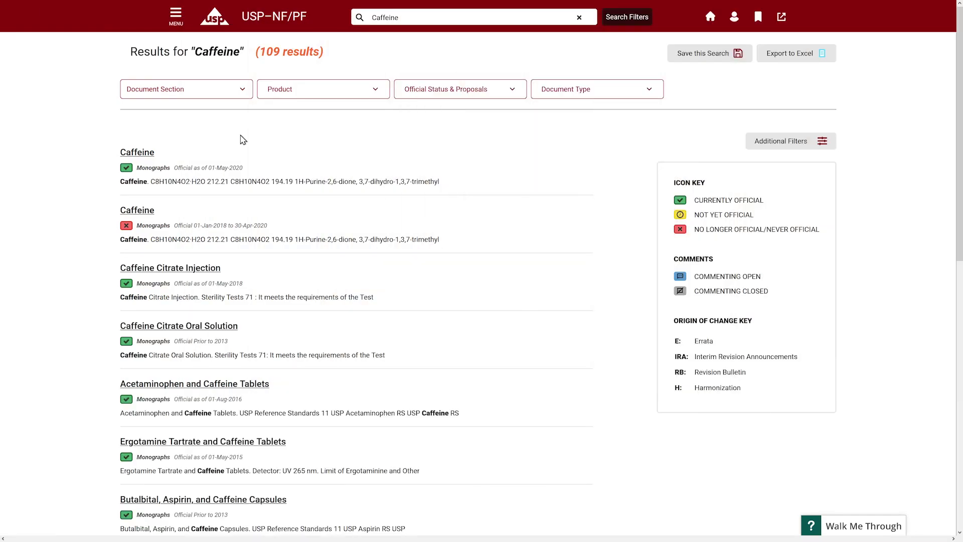
pyautogui.click(462, 95)
pyautogui.click(462, 115)
pyautogui.click(459, 203)
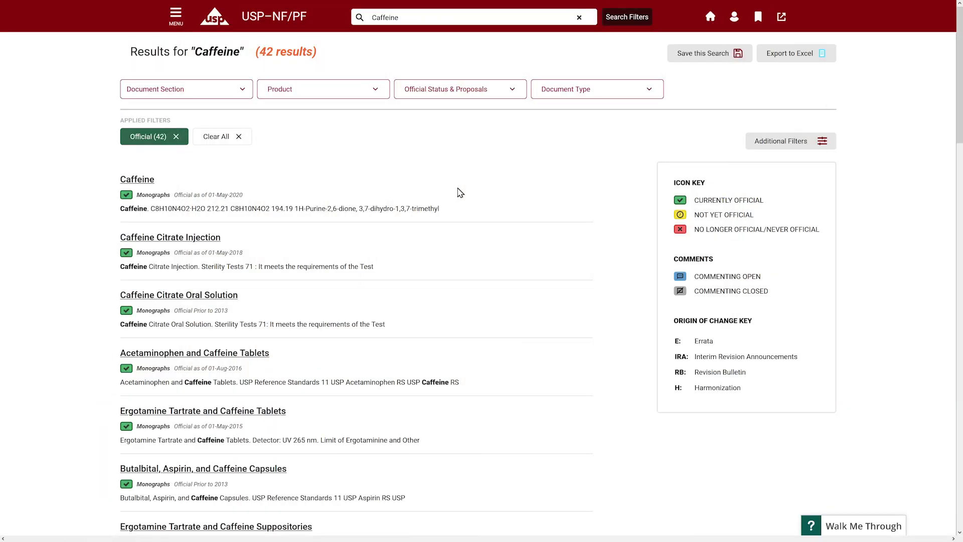
pyautogui.click(241, 142)
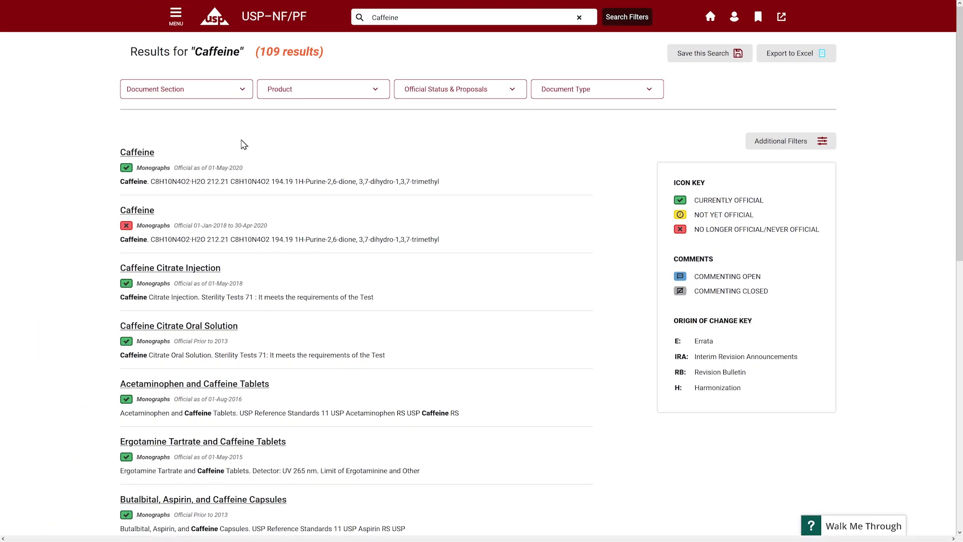
# Filter the Caffeine results to Official NF Monographs, leaving the three Saccharin entries.
pyautogui.click(529, 111)
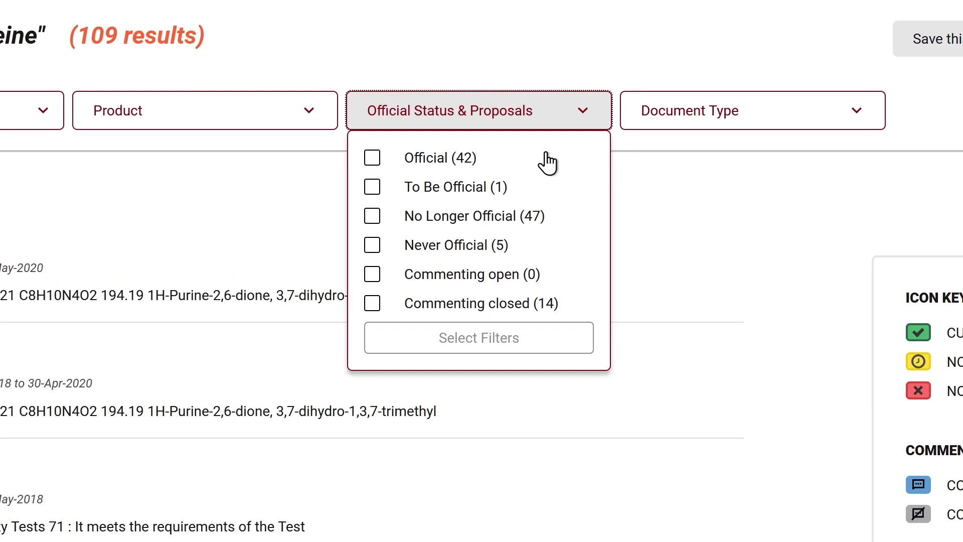
pyautogui.click(522, 138)
pyautogui.click(737, 107)
pyautogui.click(588, 121)
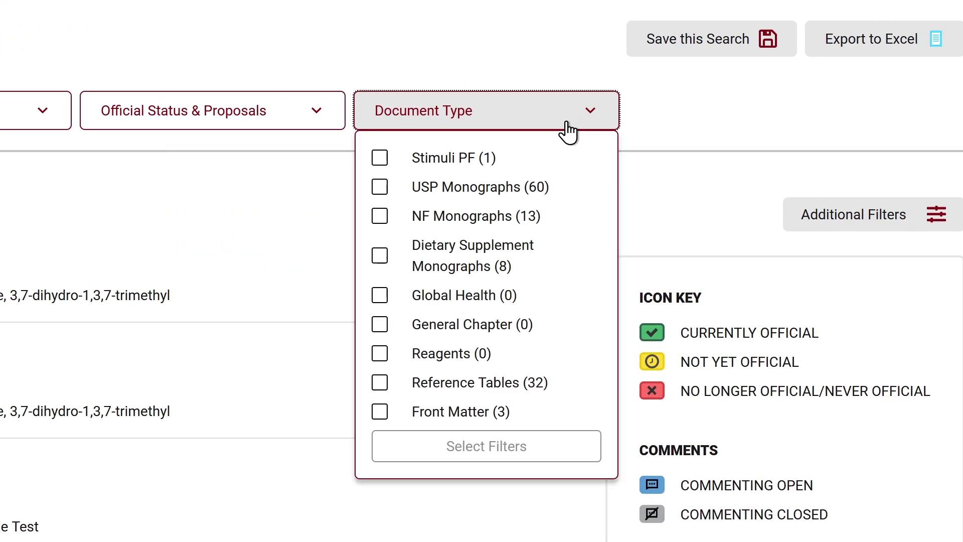
pyautogui.click(533, 216)
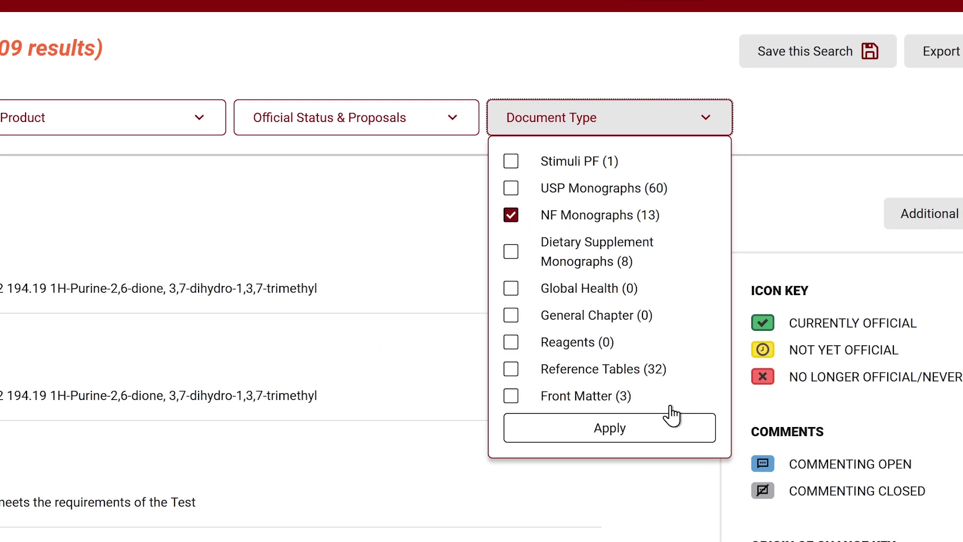
pyautogui.click(486, 446)
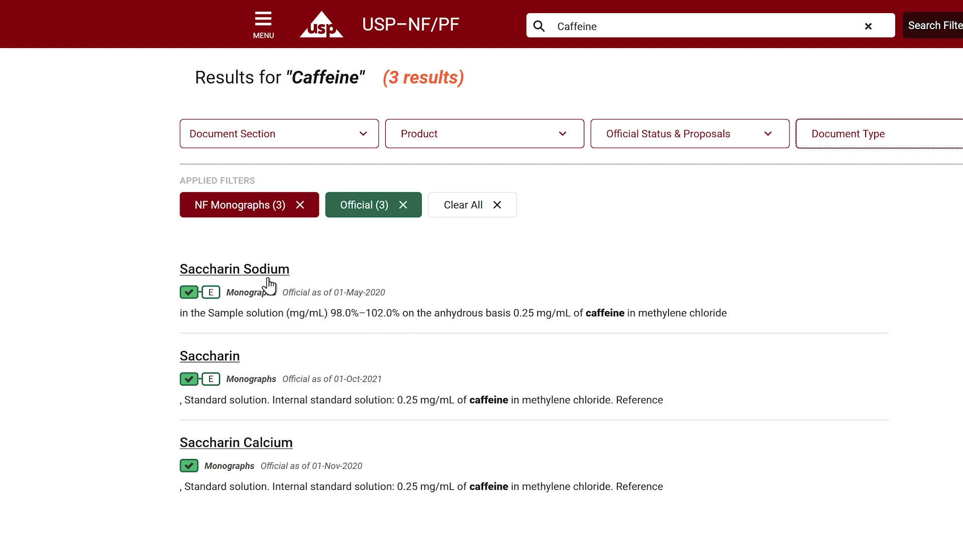
pyautogui.click(268, 279)
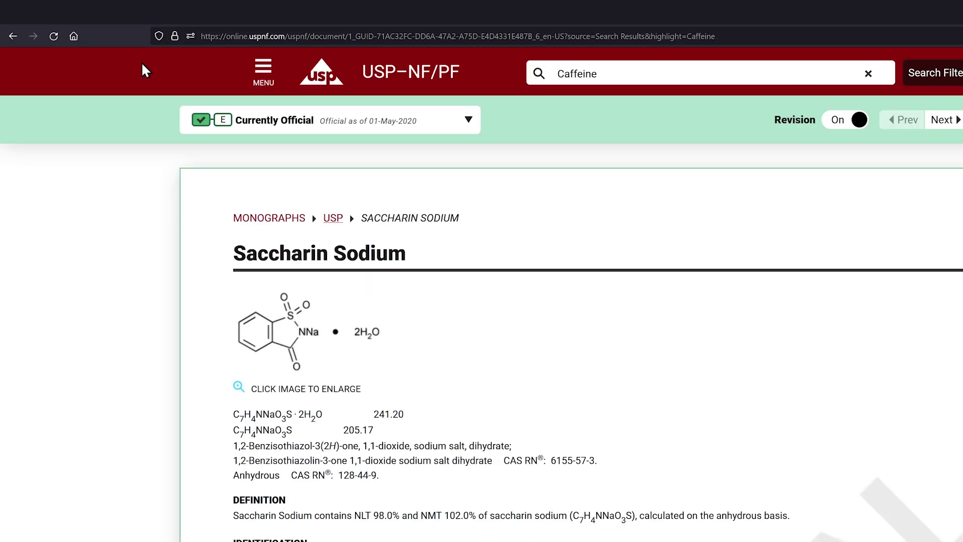
pyautogui.click(6, 37)
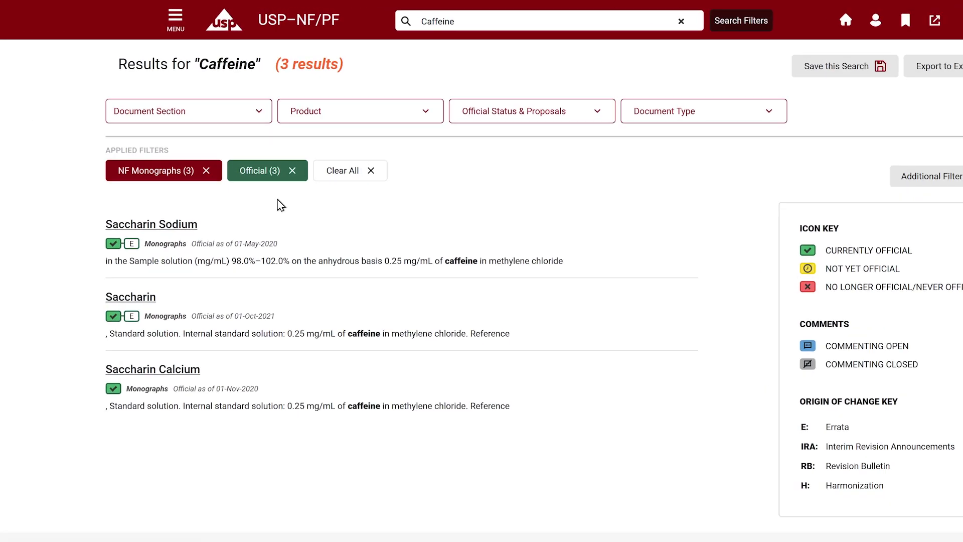
# Reset filters, then filter Caffeine to USP-NF, No Longer Official, NF Monographs documents.
pyautogui.click(320, 140)
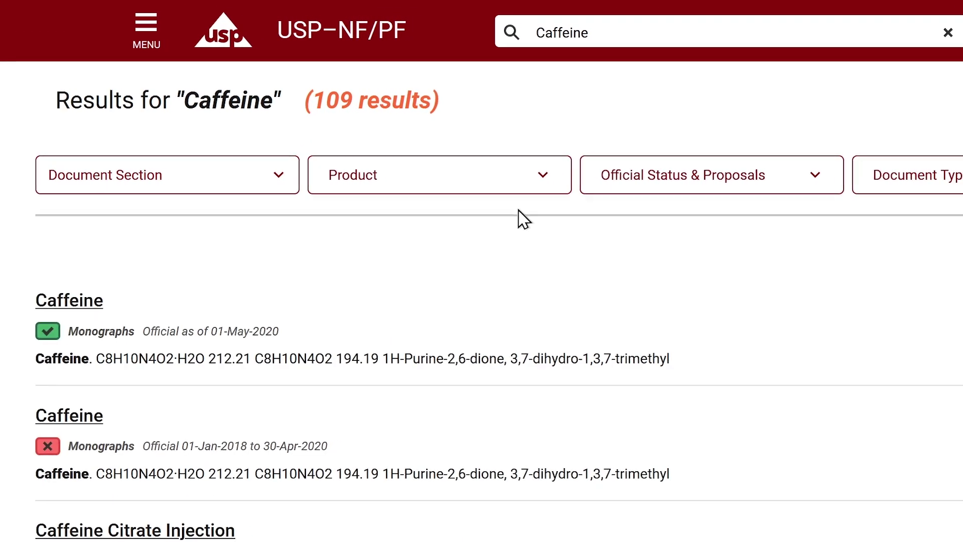
pyautogui.click(573, 176)
pyautogui.click(579, 228)
pyautogui.click(852, 179)
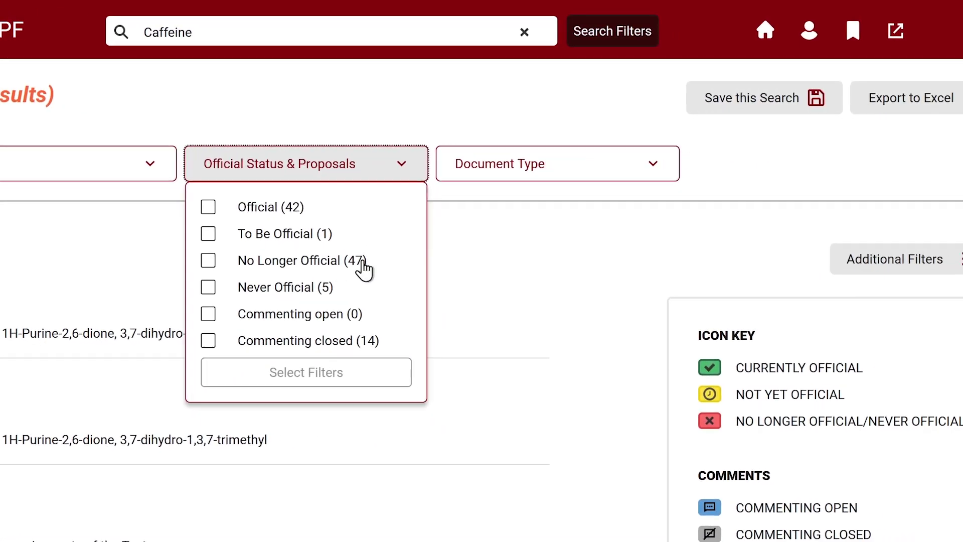
pyautogui.click(746, 166)
pyautogui.click(628, 268)
pyautogui.click(706, 481)
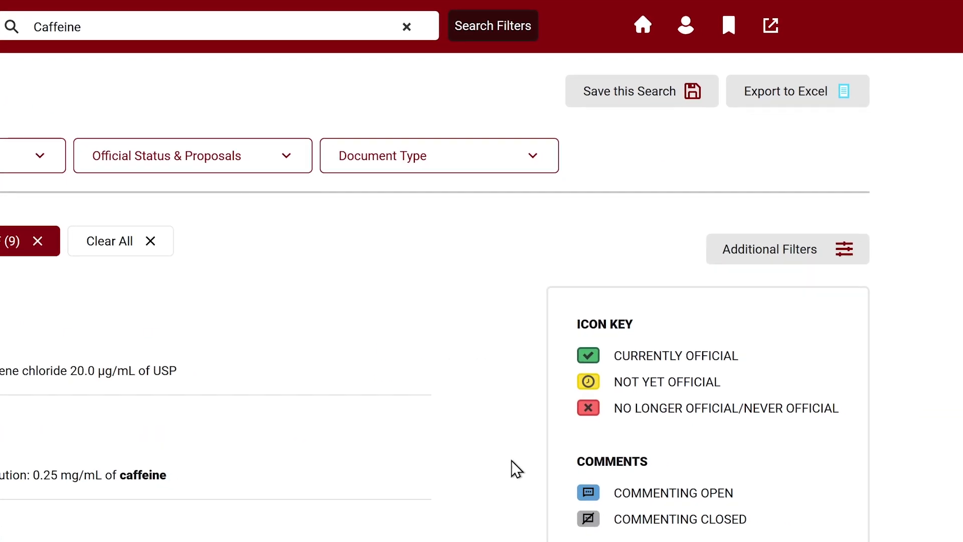
# Add the USP42-NF37 2S publication filter, leaving Saccharin Calcium and Saccharin.
pyautogui.click(860, 257)
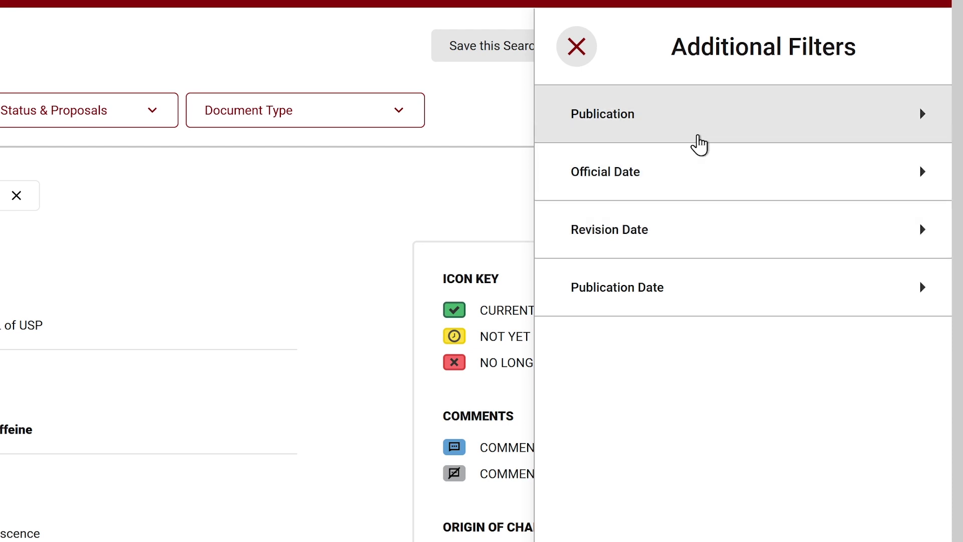
pyautogui.click(698, 136)
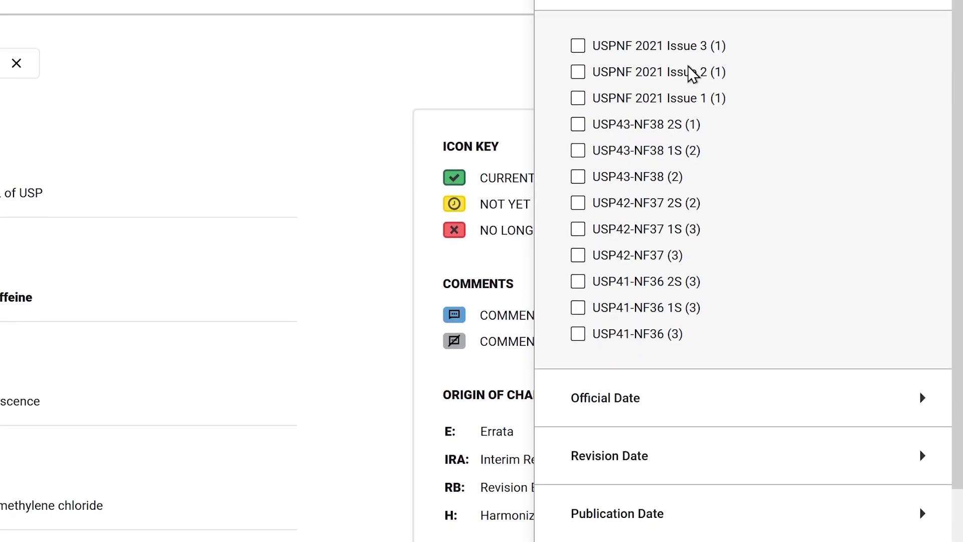
pyautogui.click(680, 158)
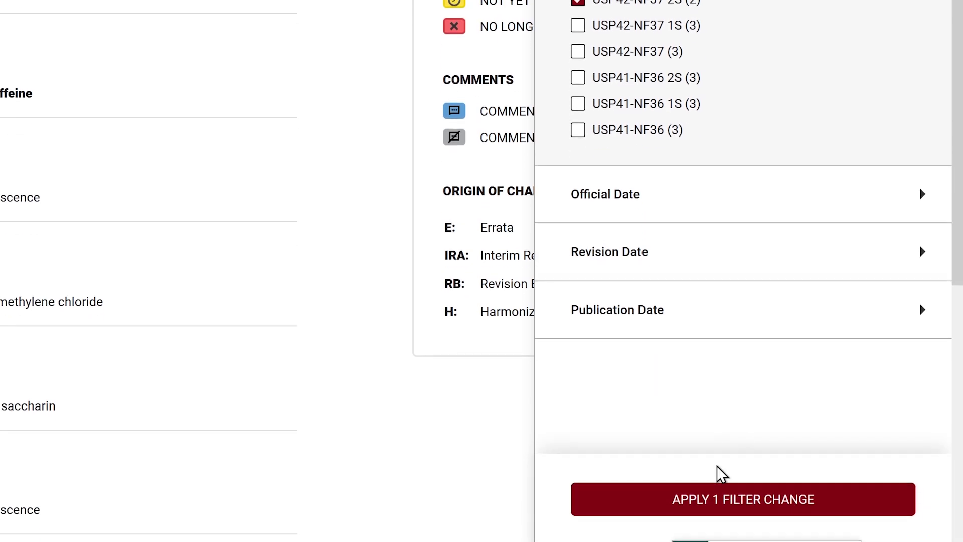
pyautogui.click(728, 462)
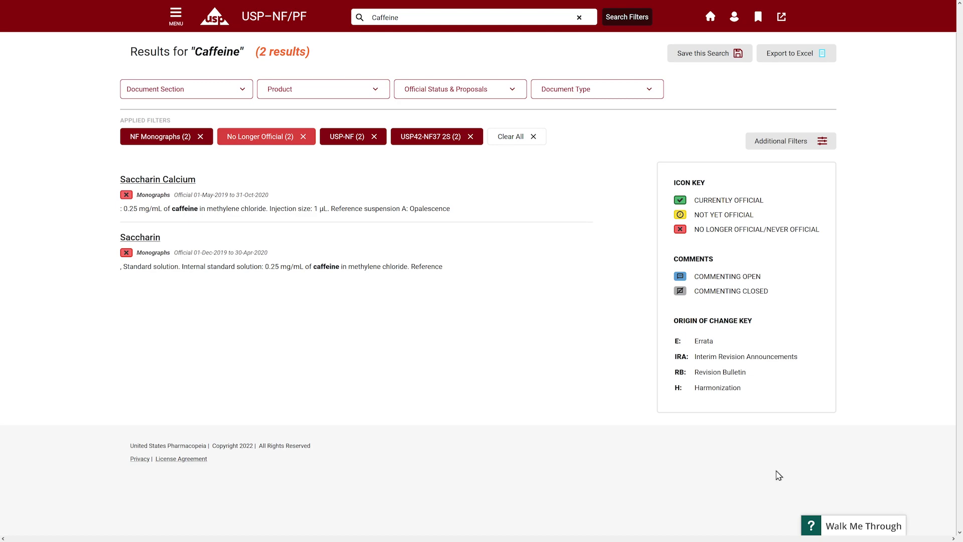
pyautogui.click(170, 16)
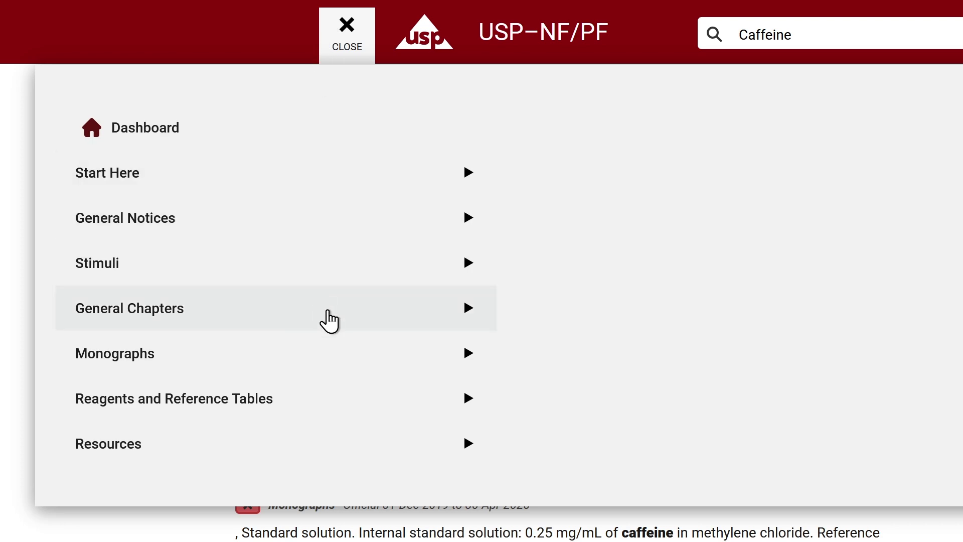
# Go to General Chapters > General Tests & Assays > ⟨81⟩ to ⟨180⟩ Biological Tests and Assays.
pyautogui.click(329, 318)
pyautogui.click(717, 275)
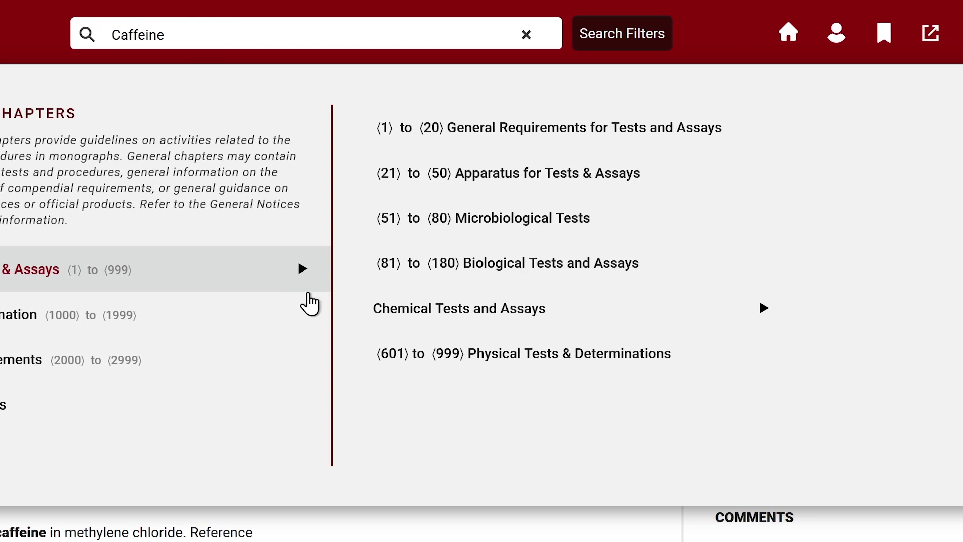
pyautogui.click(594, 280)
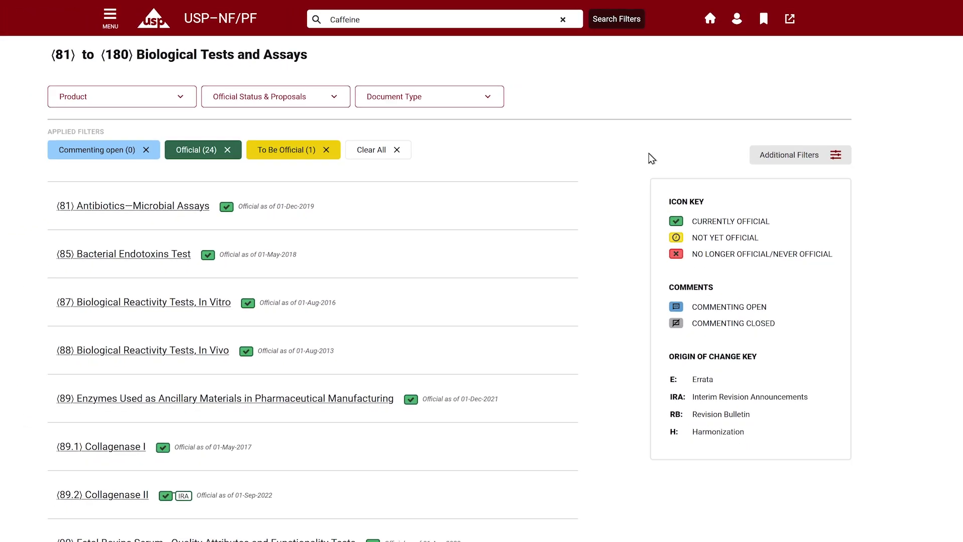